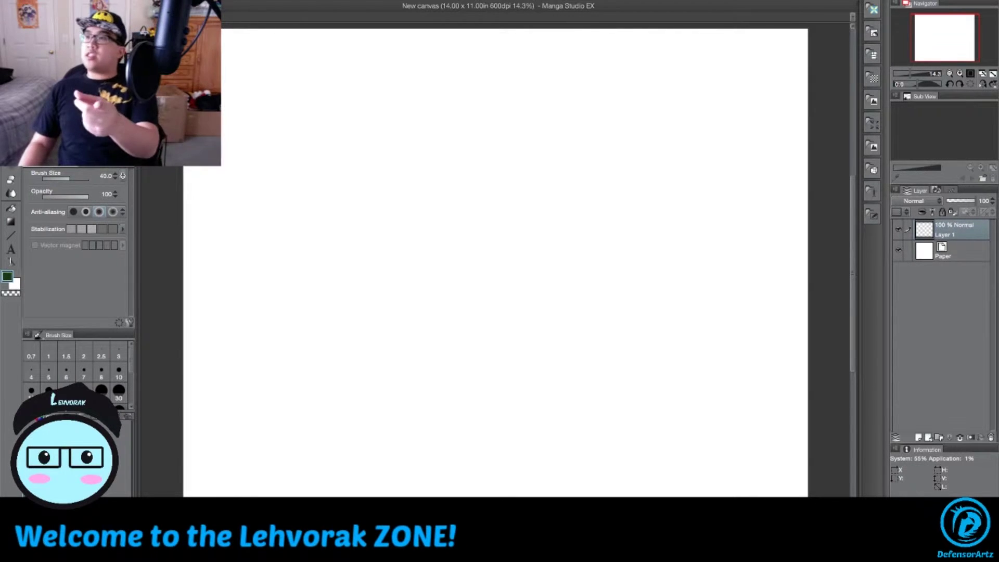
Paint dense black strokes across the top as a sky, then jagged grey strokes below on Layer 2.
{"action": "key", "text": "Tab"}
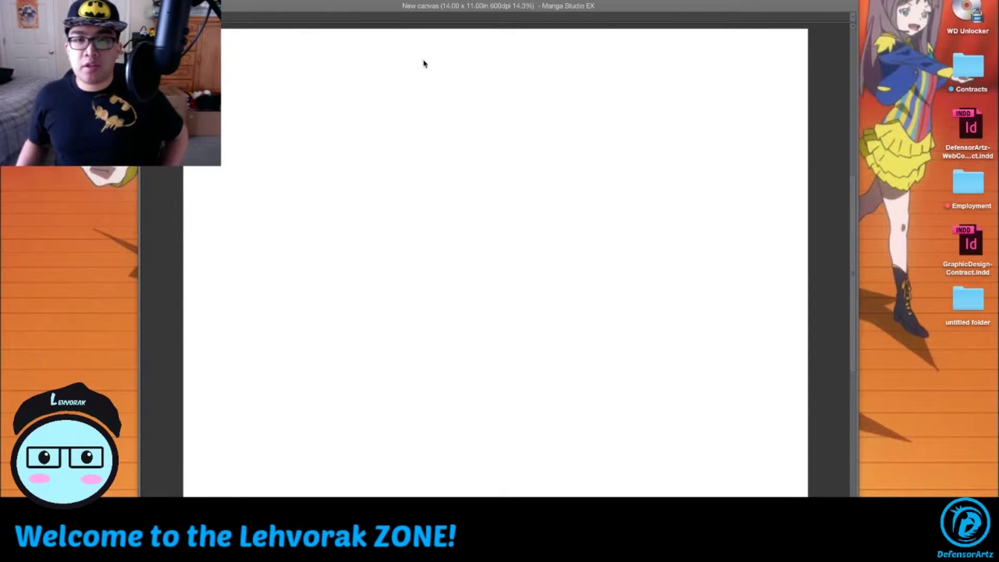
{"action": "key", "text": "Tab"}
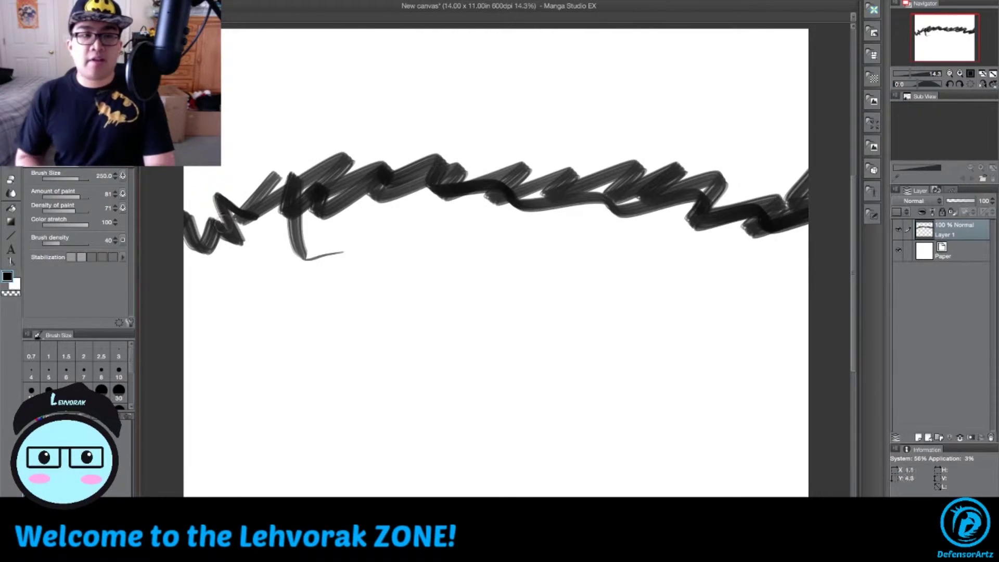
{"action": "mouse_move", "coordinate": [230, 64]}
{"action": "left_mouse_down"}
{"action": "mouse_move", "coordinate": [239, 84]}
{"action": "mouse_move", "coordinate": [291, 73]}
{"action": "mouse_move", "coordinate": [305, 94]}
{"action": "mouse_move", "coordinate": [366, 91]}
{"action": "mouse_move", "coordinate": [227, 189]}
{"action": "mouse_move", "coordinate": [429, 88]}
{"action": "mouse_move", "coordinate": [555, 168]}
{"action": "mouse_move", "coordinate": [591, 157]}
{"action": "left_mouse_up"}
{"action": "mouse_move", "coordinate": [387, 109]}
{"action": "left_mouse_down"}
{"action": "mouse_move", "coordinate": [330, 159]}
{"action": "mouse_move", "coordinate": [352, 159]}
{"action": "mouse_move", "coordinate": [479, 85]}
{"action": "mouse_move", "coordinate": [372, 147]}
{"action": "mouse_move", "coordinate": [293, 46]}
{"action": "mouse_move", "coordinate": [274, 45]}
{"action": "mouse_move", "coordinate": [223, 62]}
{"action": "left_mouse_up"}
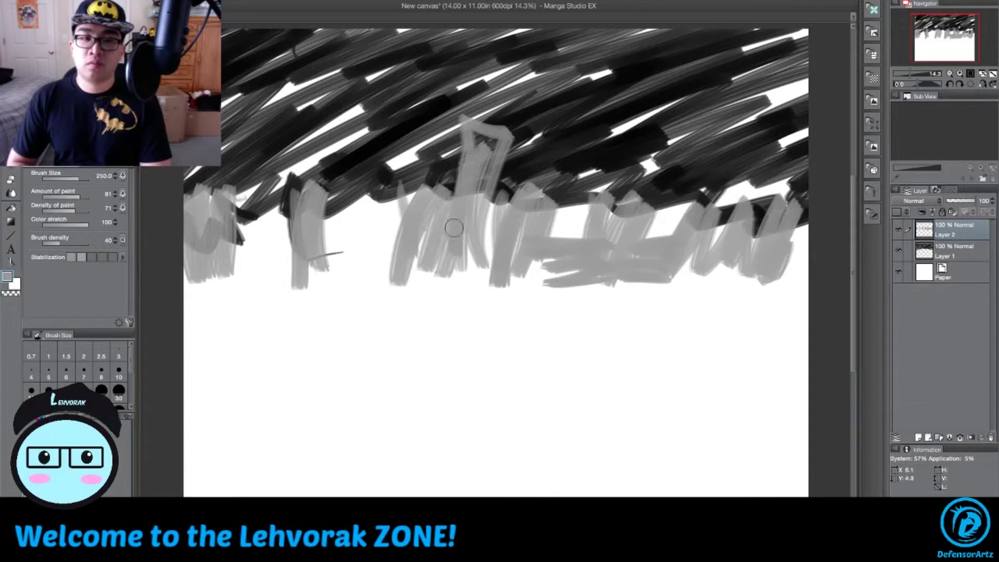
{"action": "mouse_move", "coordinate": [453, 223]}
{"action": "left_mouse_down"}
{"action": "mouse_move", "coordinate": [469, 193]}
{"action": "mouse_move", "coordinate": [495, 202]}
{"action": "mouse_move", "coordinate": [478, 145]}
{"action": "mouse_move", "coordinate": [463, 174]}
{"action": "left_mouse_up"}
{"action": "mouse_move", "coordinate": [391, 241]}
{"action": "left_mouse_down"}
{"action": "mouse_move", "coordinate": [317, 242]}
{"action": "mouse_move", "coordinate": [411, 206]}
{"action": "mouse_move", "coordinate": [352, 251]}
{"action": "mouse_move", "coordinate": [375, 263]}
{"action": "mouse_move", "coordinate": [348, 133]}
{"action": "mouse_move", "coordinate": [360, 203]}
{"action": "mouse_move", "coordinate": [374, 156]}
{"action": "mouse_move", "coordinate": [365, 197]}
{"action": "left_mouse_up"}
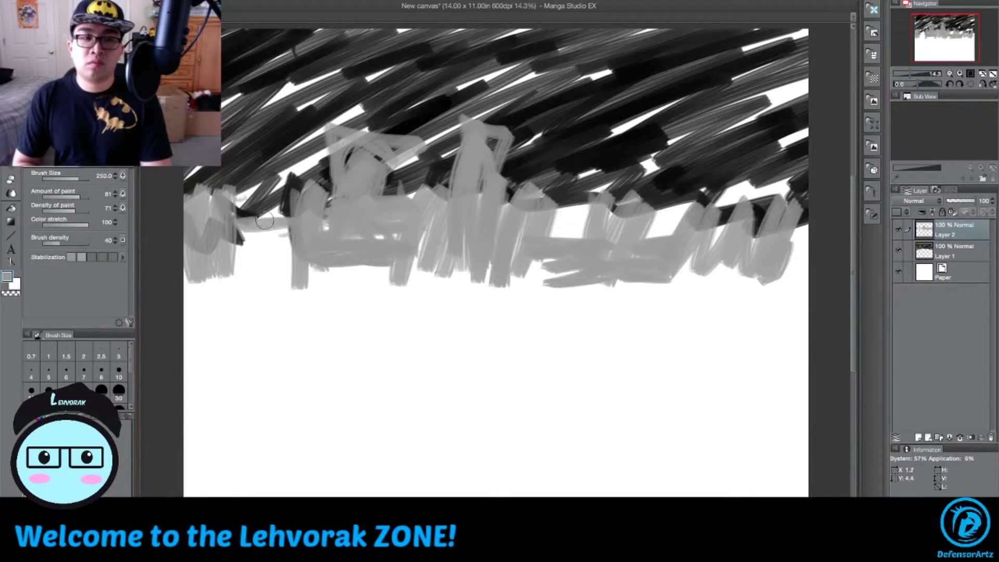
Fill the white lower area with grey and smooth the band's jagged lower edge with the brush.
{"action": "mouse_move", "coordinate": [264, 221]}
{"action": "left_mouse_down"}
{"action": "mouse_move", "coordinate": [298, 242]}
{"action": "mouse_move", "coordinate": [288, 260]}
{"action": "mouse_move", "coordinate": [234, 255]}
{"action": "left_mouse_up"}
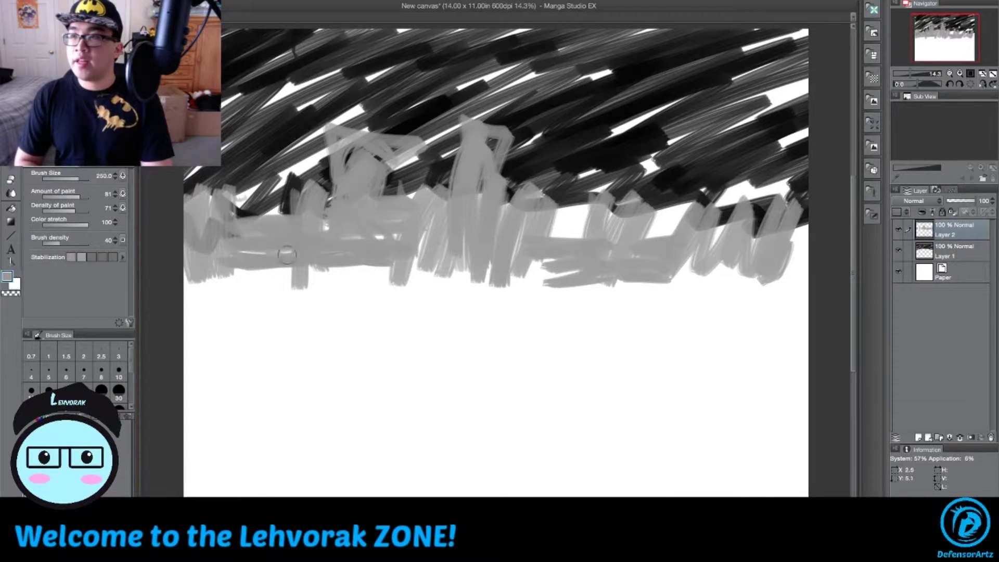
{"action": "key", "text": "g"}
{"action": "left_click", "coordinate": [460, 380]}
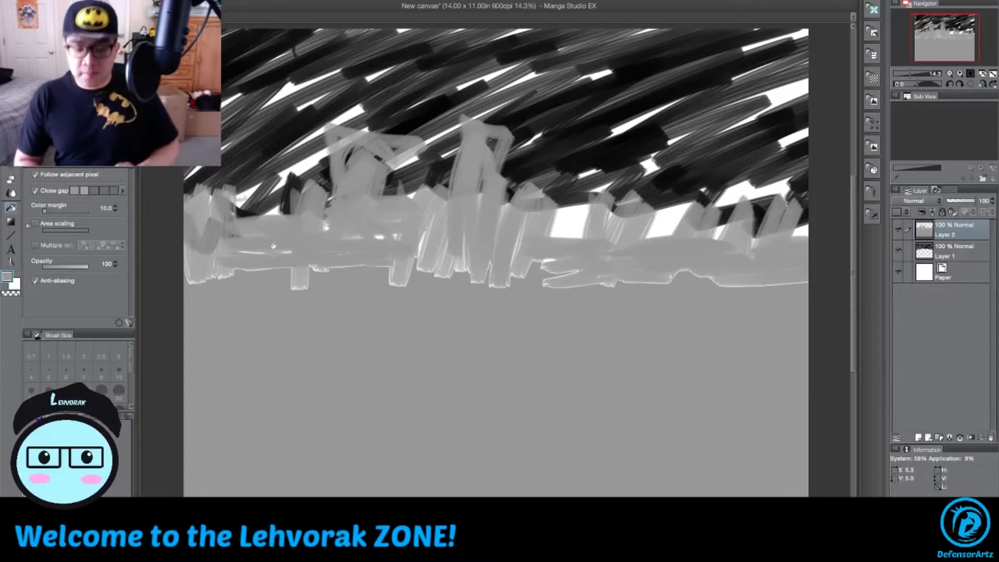
{"action": "key", "text": "b"}
{"action": "left_click_drag", "start_coordinate": [190, 263], "coordinate": [786, 268]}
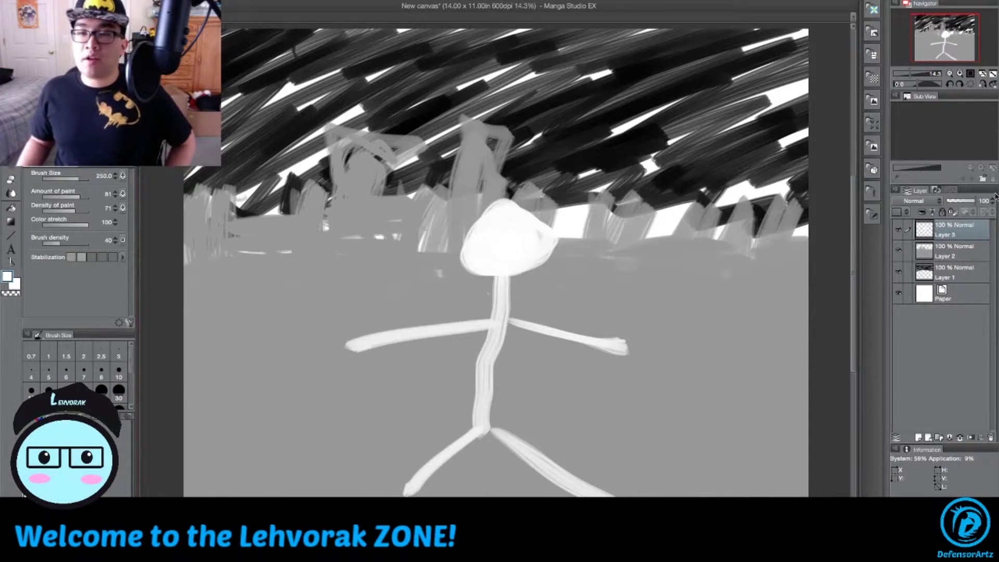
On Layer 2, paint grey shapes beside the figure's head and along the horizon.
{"action": "left_click", "coordinate": [947, 256]}
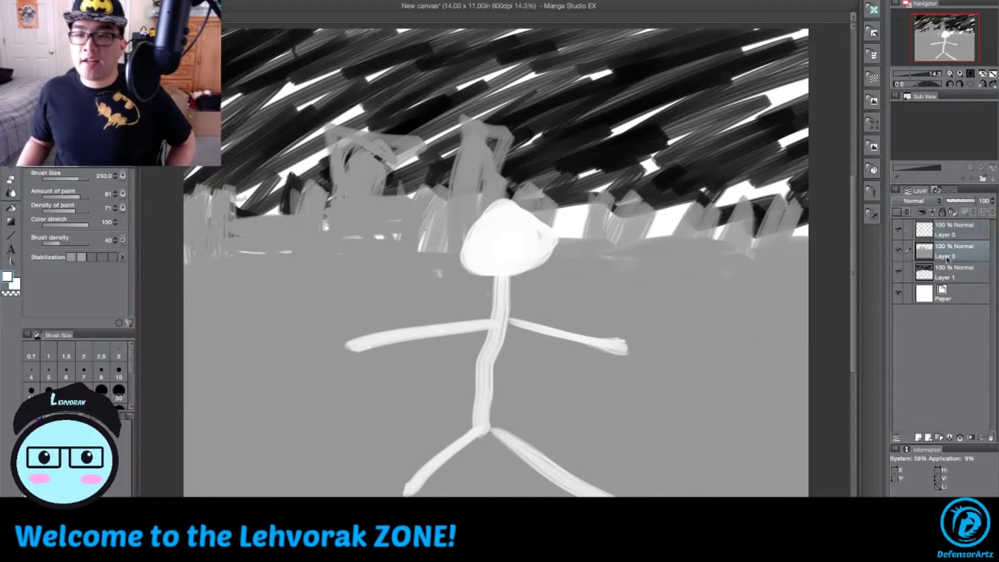
{"action": "left_click", "coordinate": [645, 299], "text": "alt"}
{"action": "mouse_move", "coordinate": [553, 228]}
{"action": "left_mouse_down"}
{"action": "mouse_move", "coordinate": [585, 234]}
{"action": "mouse_move", "coordinate": [540, 227]}
{"action": "mouse_move", "coordinate": [583, 208]}
{"action": "left_mouse_up"}
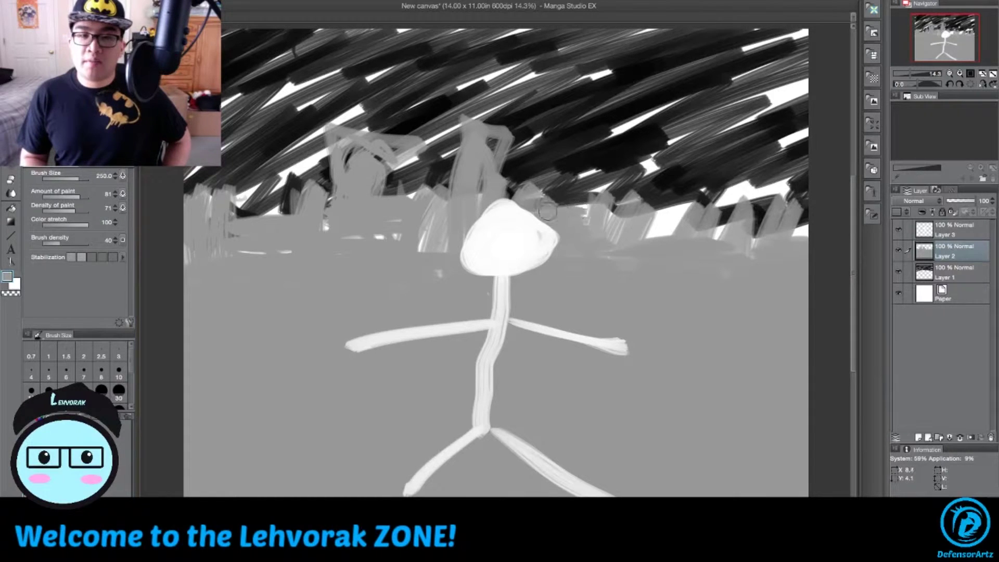
{"action": "mouse_move", "coordinate": [651, 229]}
{"action": "left_mouse_down"}
{"action": "mouse_move", "coordinate": [691, 212]}
{"action": "mouse_move", "coordinate": [638, 232]}
{"action": "mouse_move", "coordinate": [655, 238]}
{"action": "mouse_move", "coordinate": [732, 232]}
{"action": "mouse_move", "coordinate": [711, 229]}
{"action": "mouse_move", "coordinate": [779, 245]}
{"action": "mouse_move", "coordinate": [759, 246]}
{"action": "mouse_move", "coordinate": [800, 226]}
{"action": "left_mouse_up"}
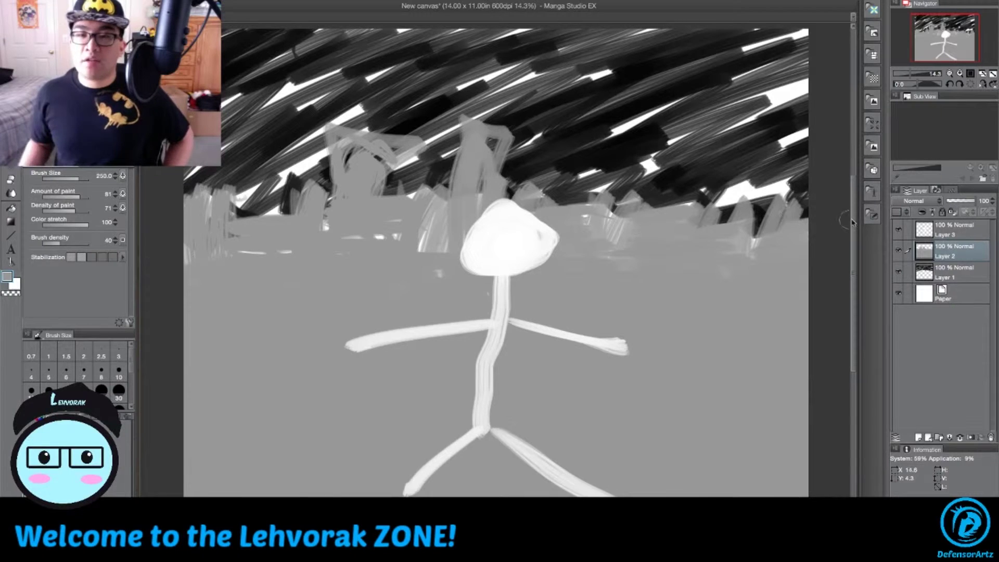
Fill the scribbled sky on Layer 1 with solid black.
{"action": "left_click", "coordinate": [968, 276]}
{"action": "key", "text": "g"}
{"action": "left_click", "coordinate": [765, 322]}
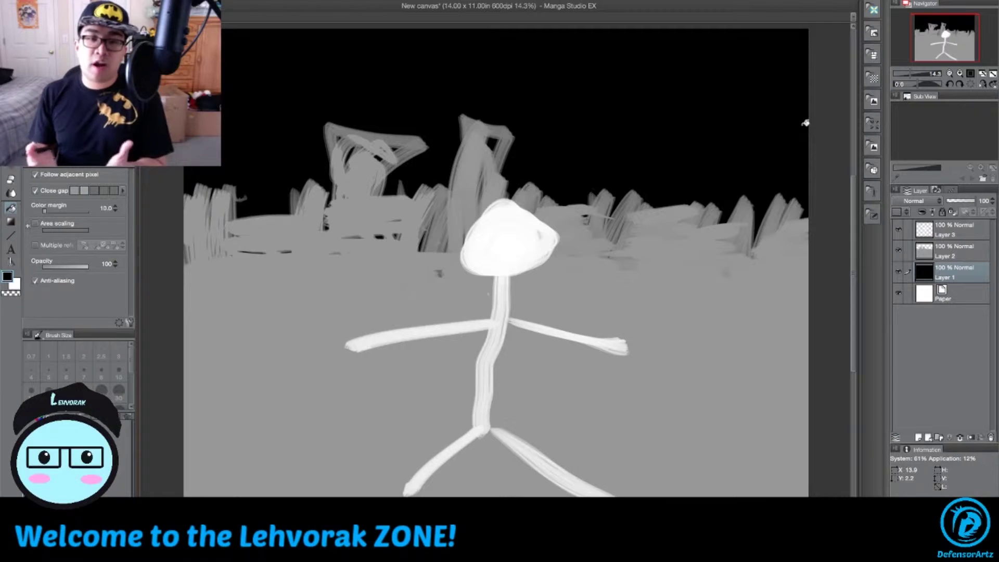
Rename Layer 3 to 'foreground', then select the midground and background layers in turn.
{"action": "double_click", "coordinate": [943, 238]}
{"action": "type", "text": "foregroun"}
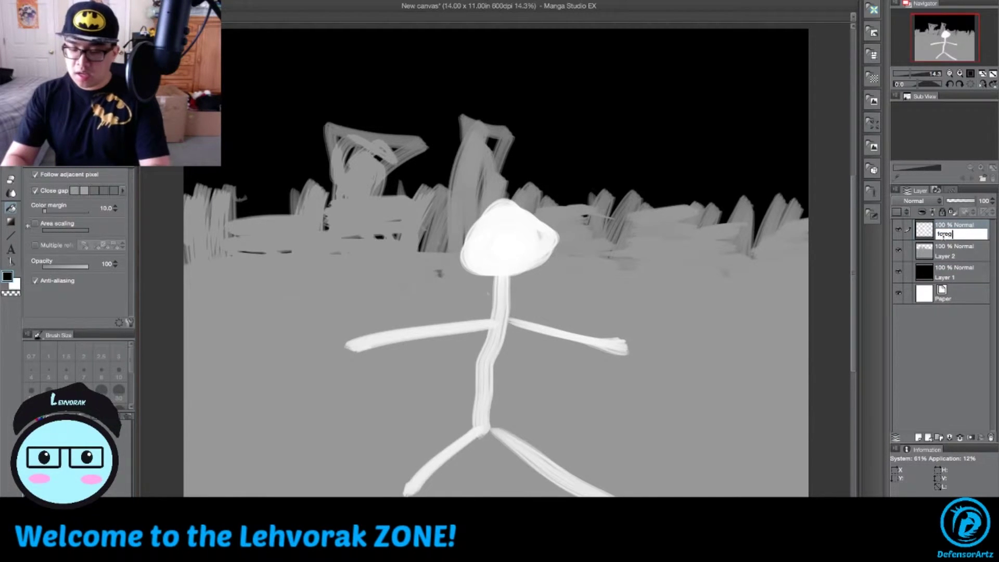
{"action": "type", "text": "d"}
{"action": "key", "text": "Return"}
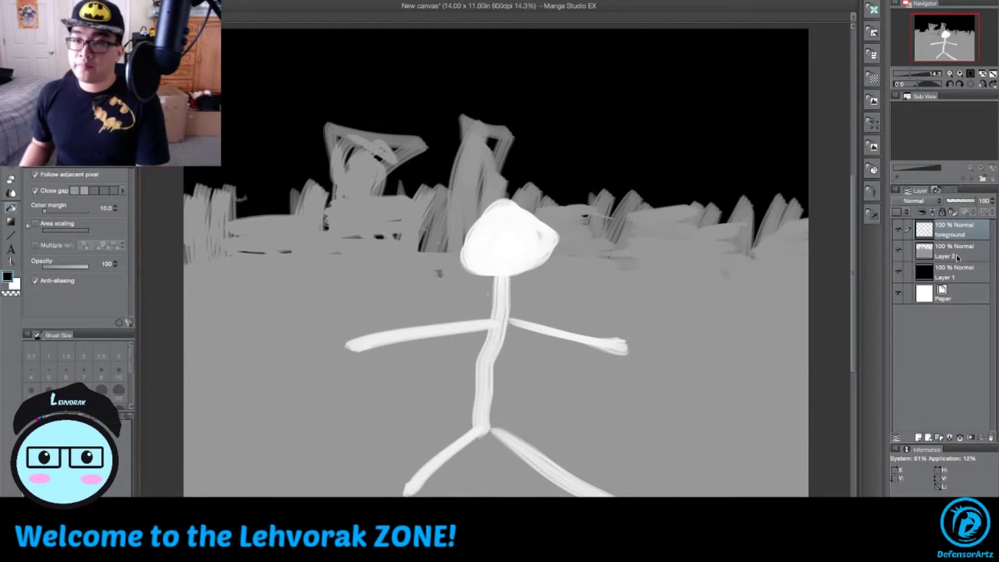
{"action": "left_click", "coordinate": [952, 254]}
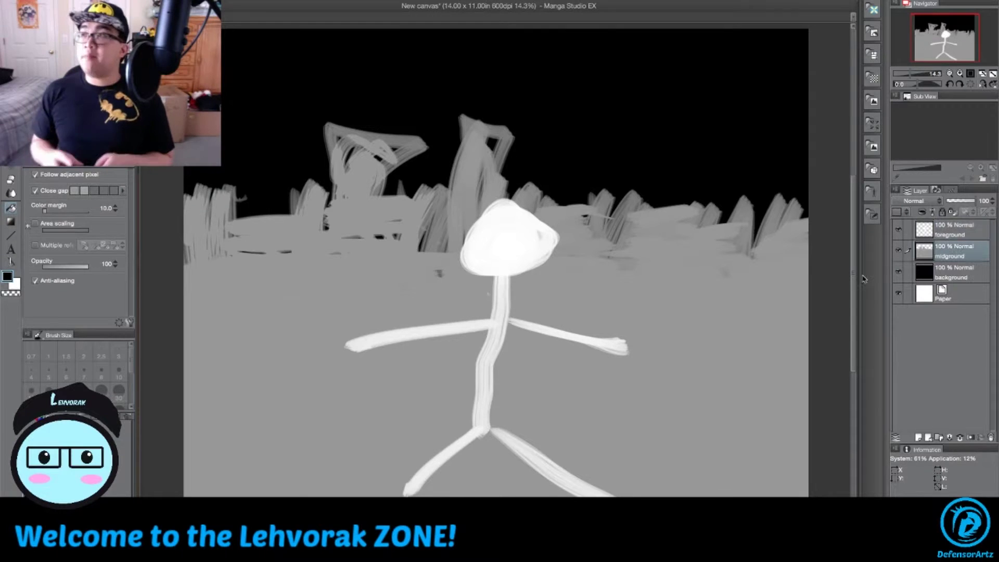
{"action": "left_click", "coordinate": [939, 278]}
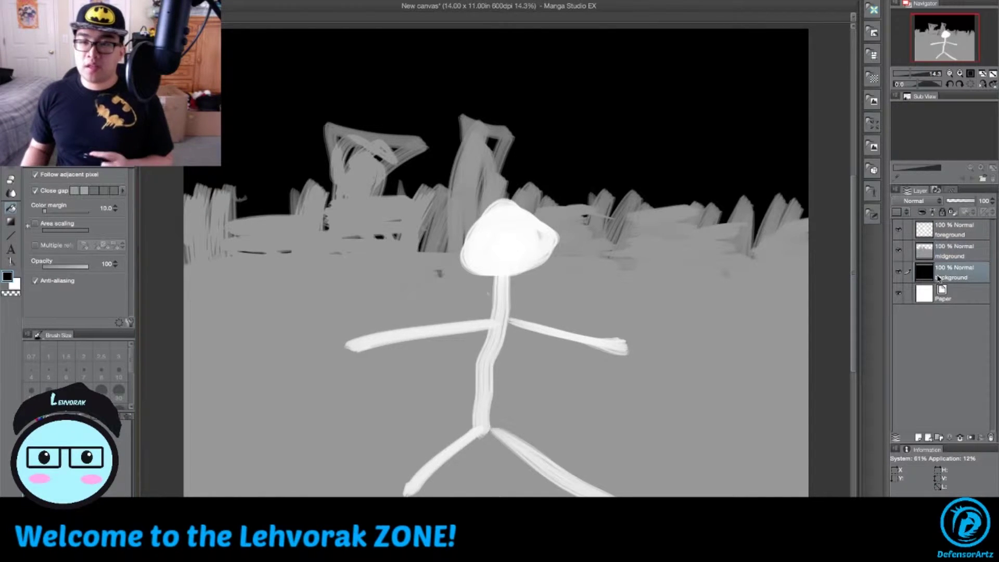
{"action": "left_click", "coordinate": [961, 254]}
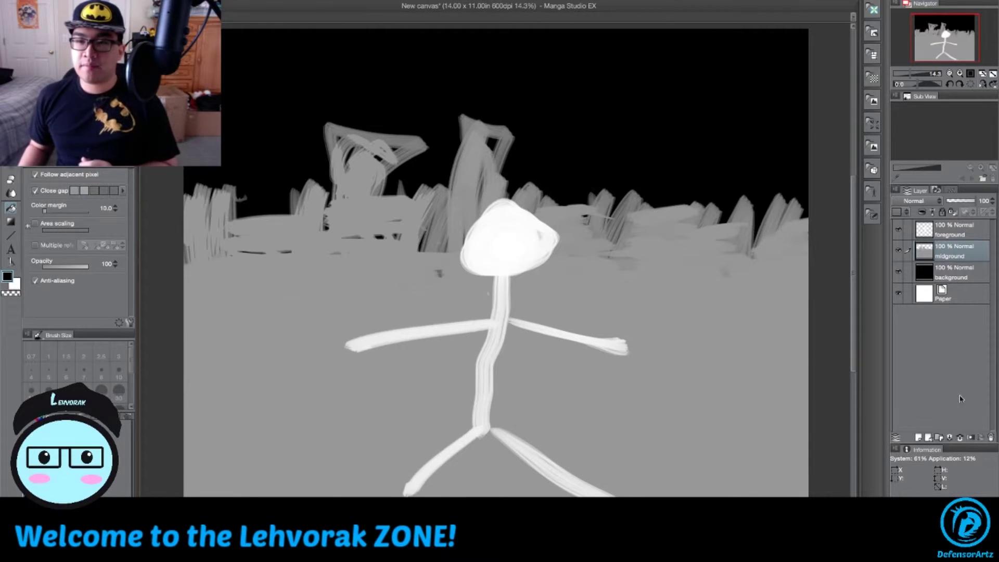
Move the three scene layers into a collapsed Folder 1, add a layer above, and hide Folder 1.
{"action": "left_click", "coordinate": [940, 438]}
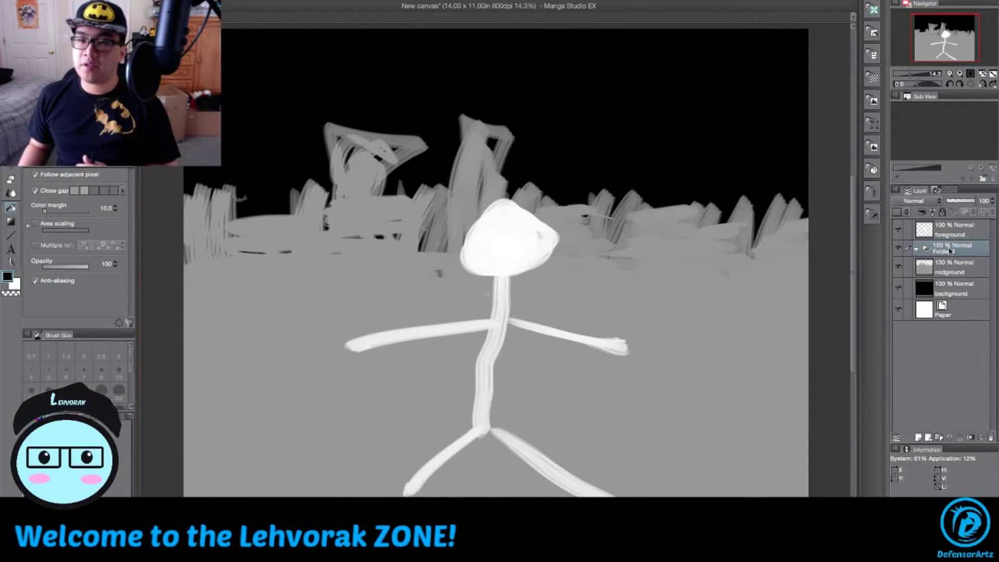
{"action": "left_click_drag", "start_coordinate": [950, 251], "coordinate": [908, 232]}
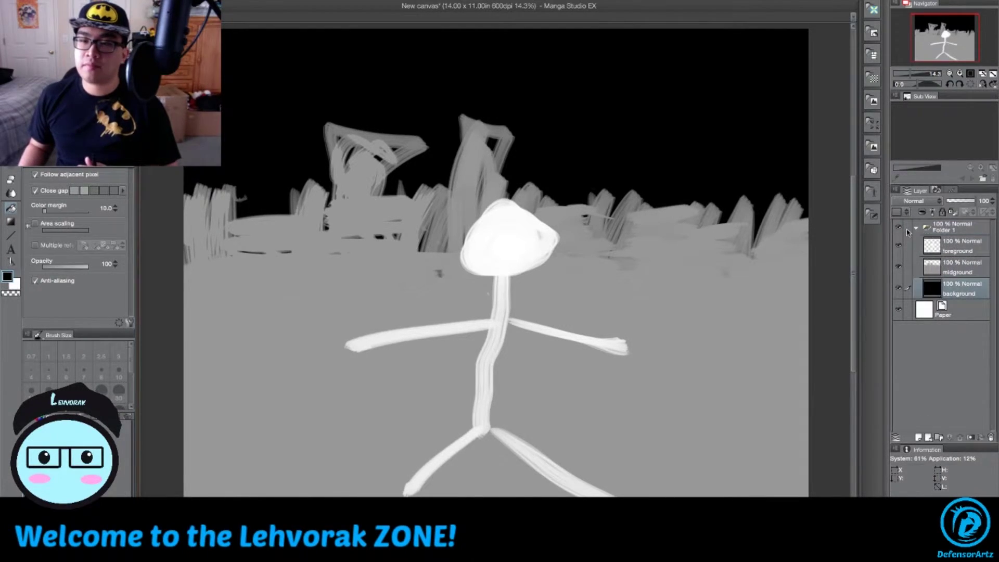
{"action": "left_click", "coordinate": [917, 227]}
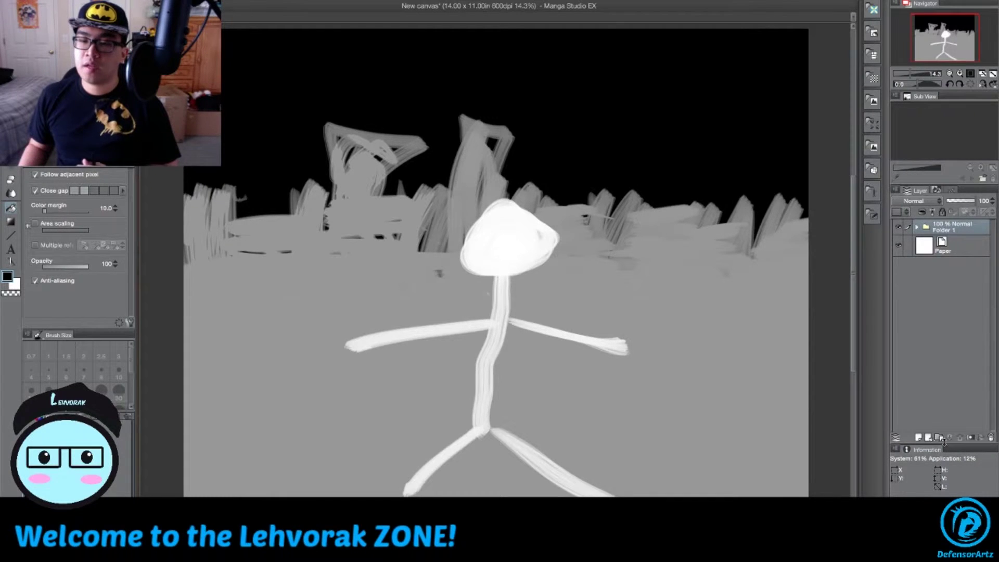
{"action": "left_click", "coordinate": [919, 438]}
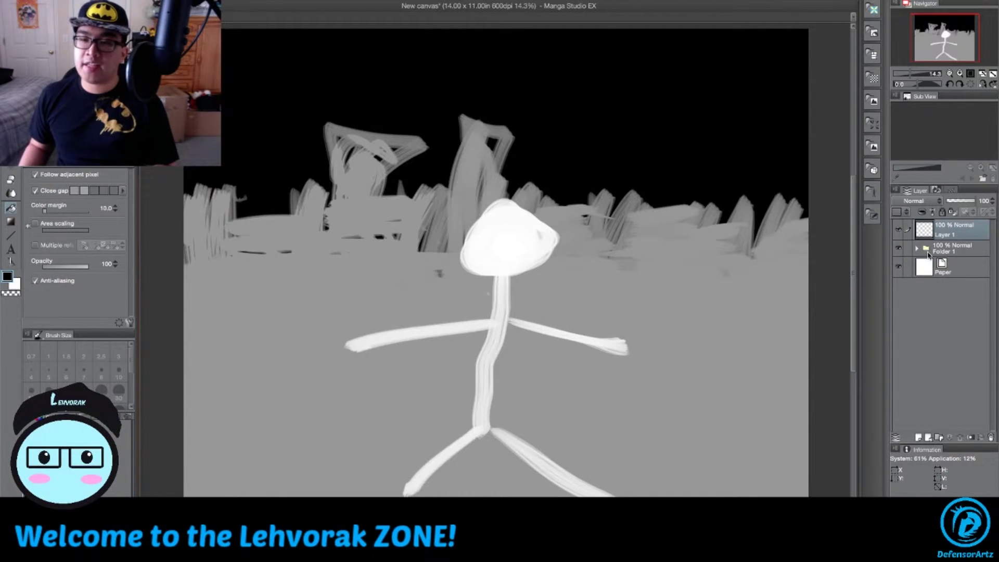
{"action": "left_click", "coordinate": [898, 249]}
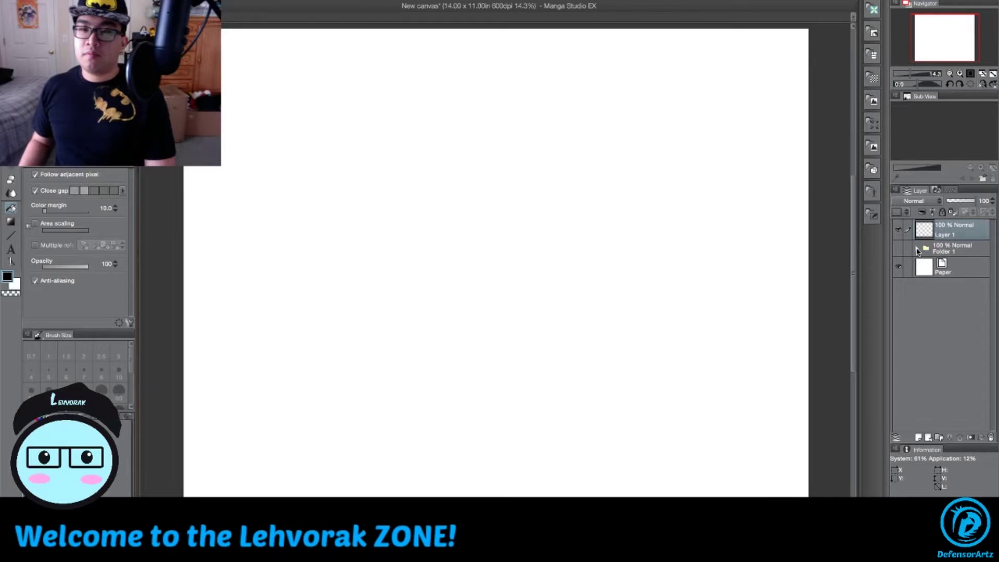
Brush a black stick figure with a round head, two arms and two legs on Layer 1.
{"action": "left_click", "coordinate": [917, 250]}
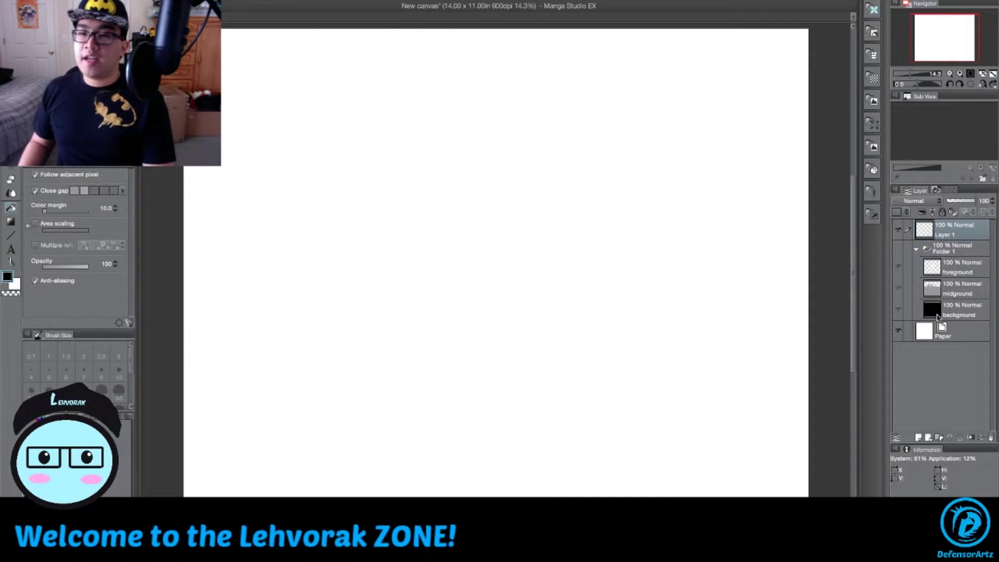
{"action": "left_click", "coordinate": [917, 250]}
{"action": "key", "text": "i"}
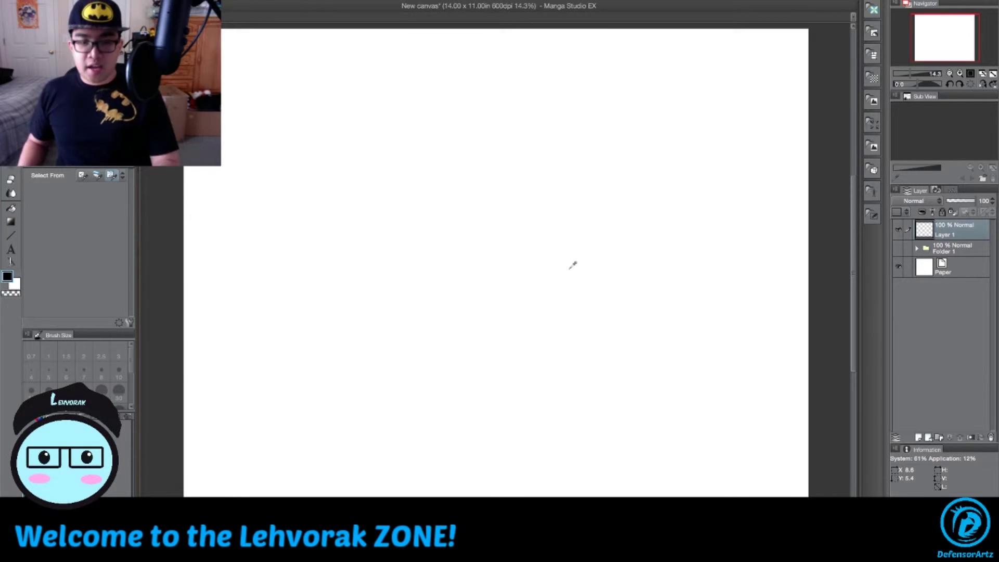
{"action": "key", "text": "b"}
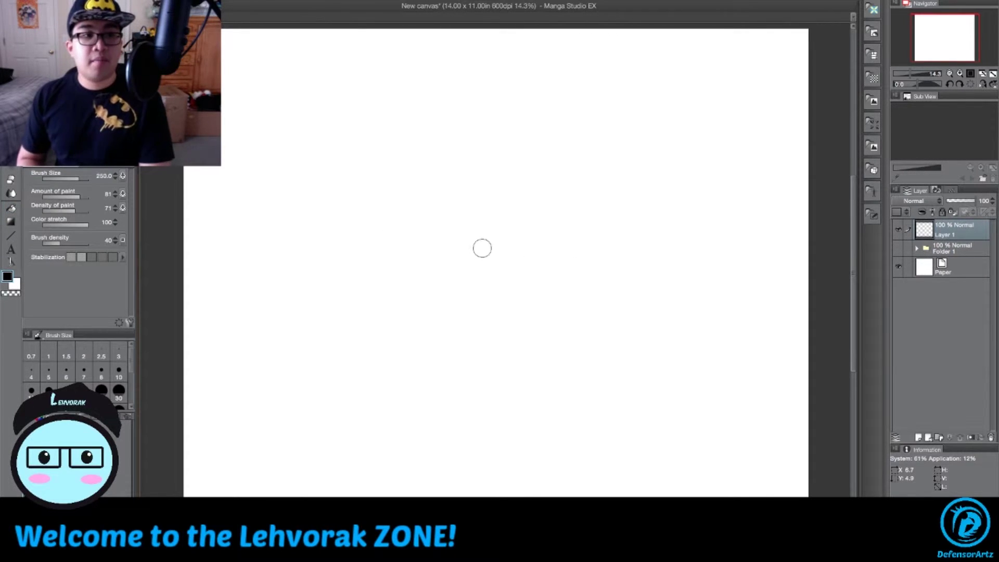
{"action": "mouse_move", "coordinate": [484, 268]}
{"action": "left_mouse_down"}
{"action": "mouse_move", "coordinate": [502, 189]}
{"action": "mouse_move", "coordinate": [500, 281]}
{"action": "mouse_move", "coordinate": [458, 281]}
{"action": "mouse_move", "coordinate": [481, 446]}
{"action": "left_mouse_up"}
{"action": "left_click_drag", "start_coordinate": [483, 320], "coordinate": [339, 364]}
{"action": "left_click_drag", "start_coordinate": [492, 323], "coordinate": [644, 369]}
{"action": "mouse_move", "coordinate": [476, 428]}
{"action": "left_mouse_down"}
{"action": "mouse_move", "coordinate": [377, 497]}
{"action": "mouse_move", "coordinate": [565, 497]}
{"action": "left_mouse_up"}
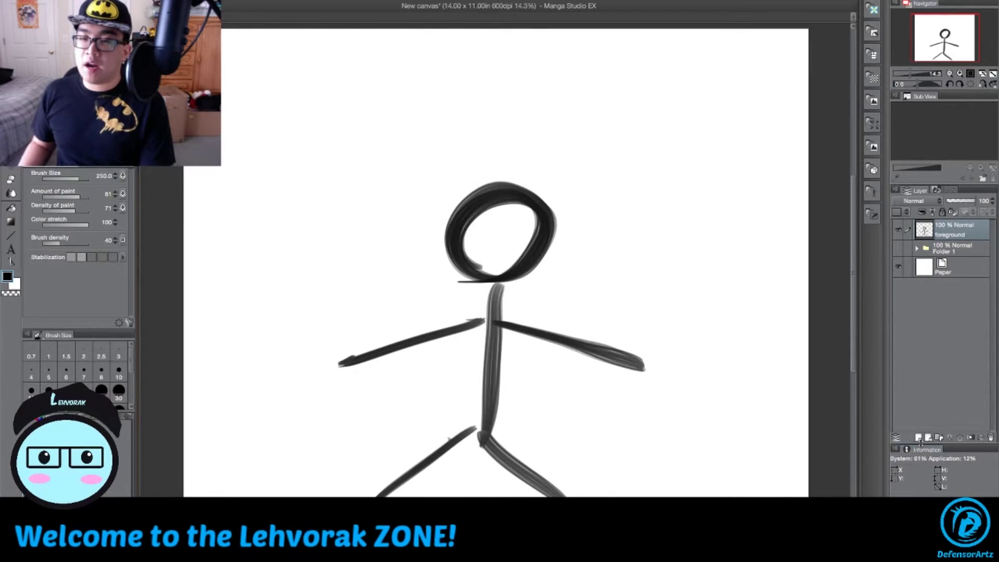
Add a new layer named 'midground'.
{"action": "left_click", "coordinate": [919, 438]}
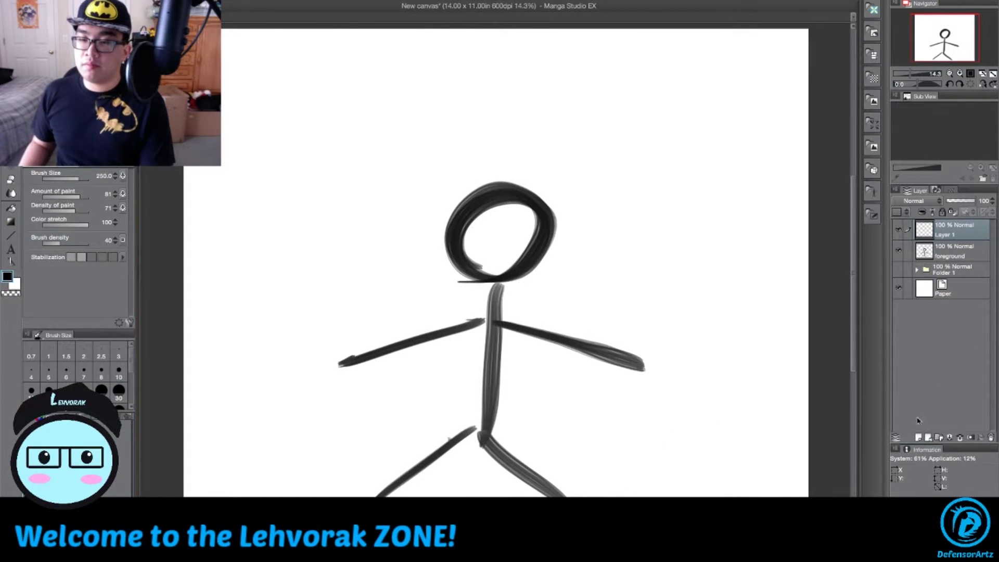
{"action": "double_click", "coordinate": [949, 256]}
{"action": "type", "text": "midground"}
{"action": "key", "text": "Return"}
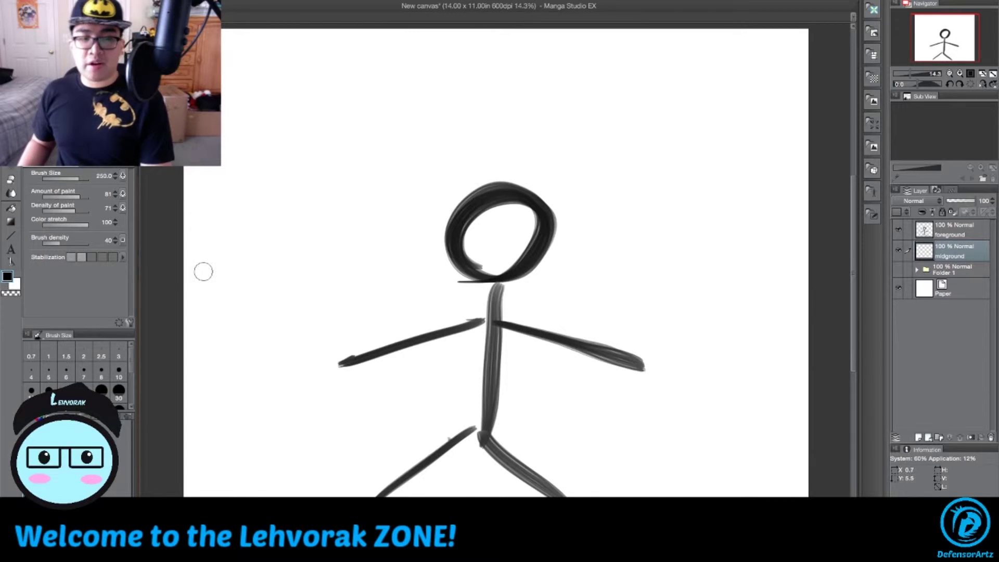
Add a 'background' layer below midground and fill it with grey.
{"action": "key", "text": "g"}
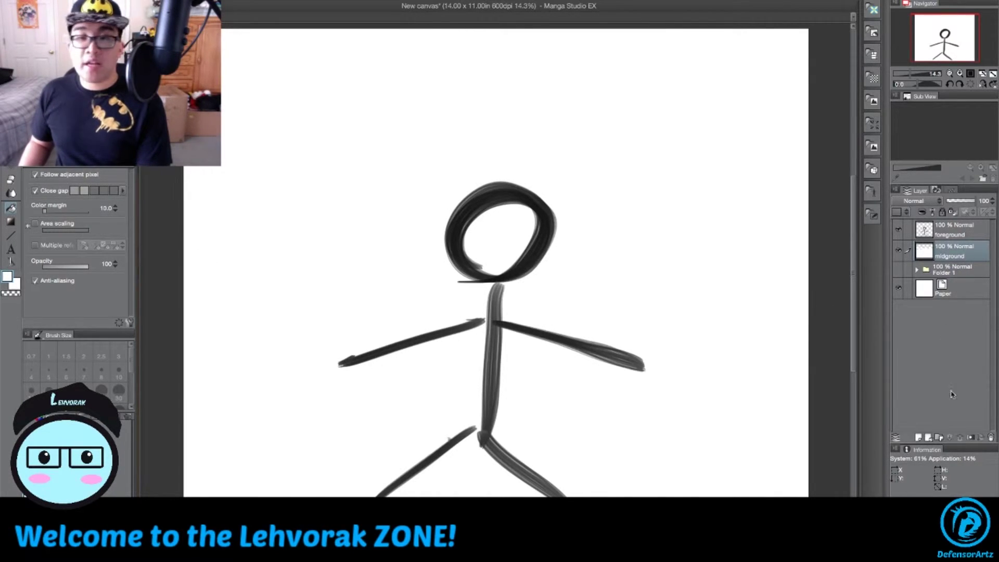
{"action": "left_click", "coordinate": [919, 438]}
{"action": "double_click", "coordinate": [953, 277]}
{"action": "type", "text": "background"}
{"action": "key", "text": "Return"}
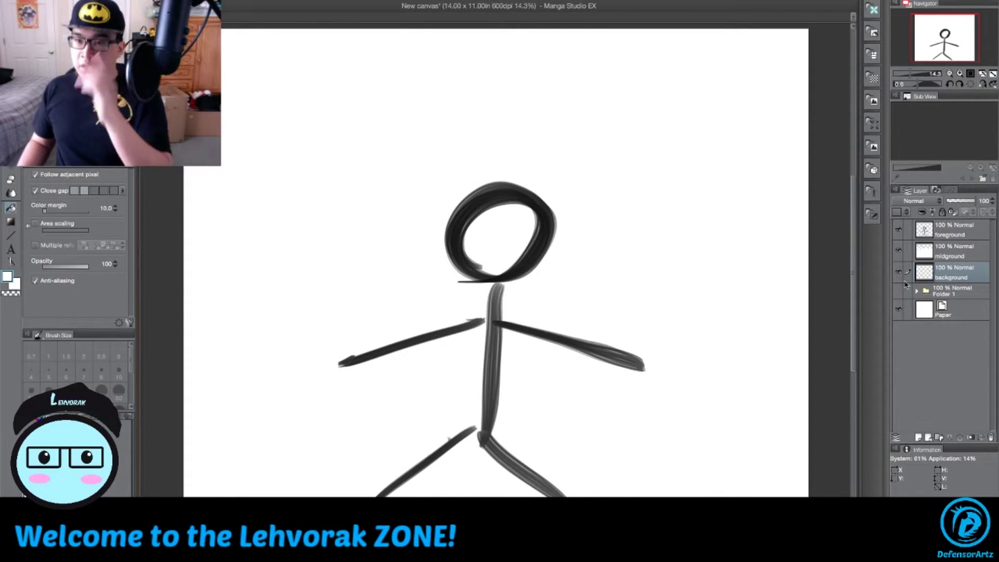
{"action": "left_click", "coordinate": [327, 85]}
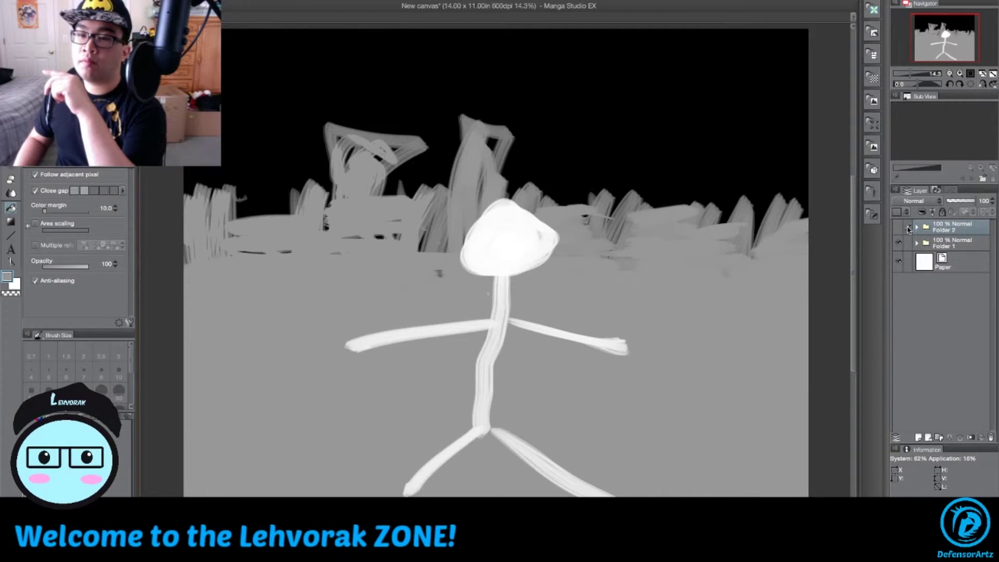
Hide the grass scene and paint a grey stick figure's head, body, arms and legs on a new layer.
{"action": "left_click", "coordinate": [898, 229]}
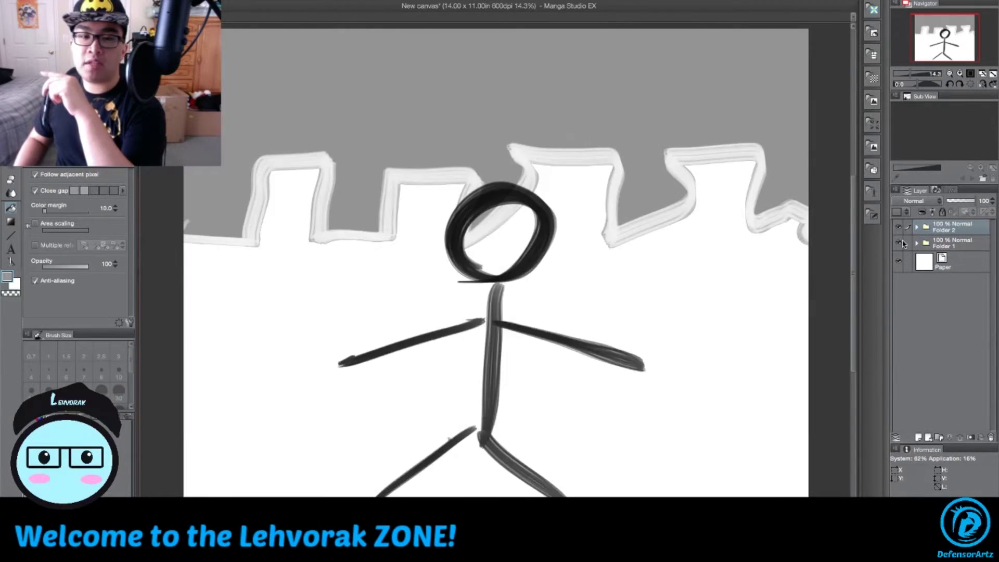
{"action": "key", "text": "b"}
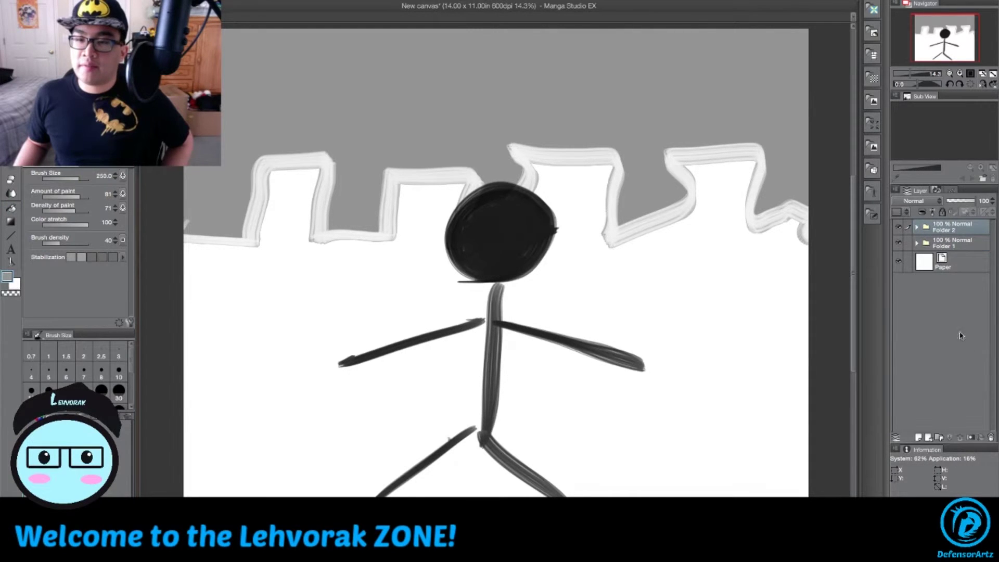
{"action": "left_click", "coordinate": [919, 438]}
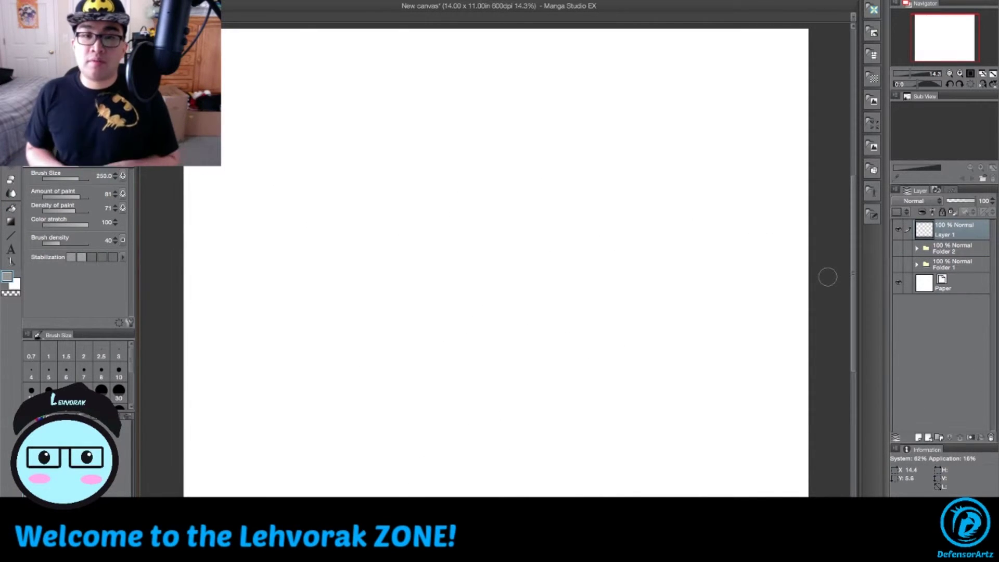
{"action": "mouse_move", "coordinate": [461, 249]}
{"action": "left_mouse_down"}
{"action": "mouse_move", "coordinate": [486, 268]}
{"action": "mouse_move", "coordinate": [480, 453]}
{"action": "left_mouse_up"}
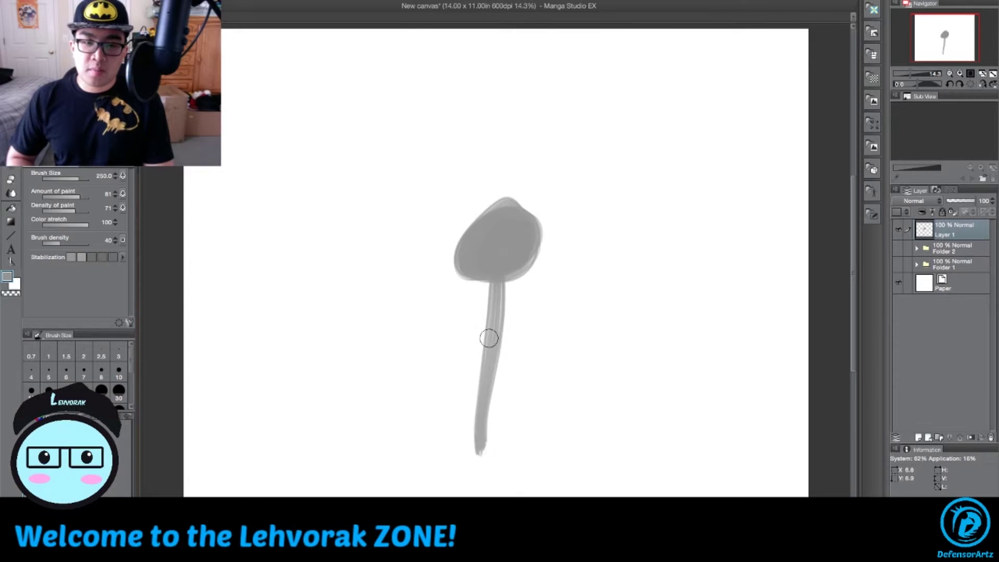
{"action": "mouse_move", "coordinate": [502, 319]}
{"action": "left_mouse_down"}
{"action": "mouse_move", "coordinate": [390, 358]}
{"action": "mouse_move", "coordinate": [614, 389]}
{"action": "left_mouse_up"}
{"action": "mouse_move", "coordinate": [478, 439]}
{"action": "left_mouse_down"}
{"action": "mouse_move", "coordinate": [380, 494]}
{"action": "mouse_move", "coordinate": [577, 494]}
{"action": "left_mouse_up"}
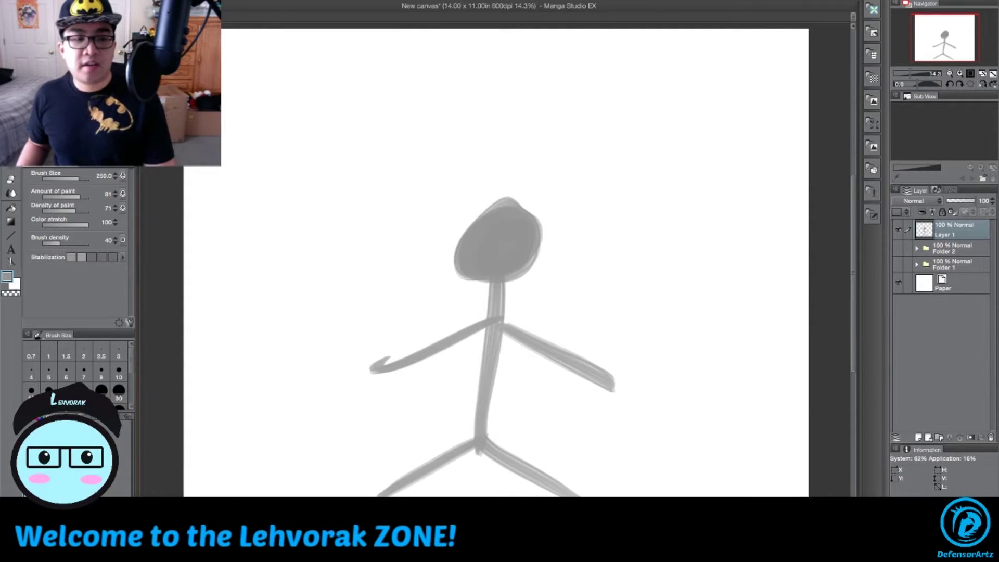
Add Layer 2 beneath the figure and paint the black ground and skyline backdrop.
{"action": "left_click", "coordinate": [919, 437]}
{"action": "left_click_drag", "start_coordinate": [951, 229], "coordinate": [955, 256]}
{"action": "left_click_drag", "start_coordinate": [236, 273], "coordinate": [248, 267]}
{"action": "mouse_move", "coordinate": [185, 226]}
{"action": "left_mouse_down"}
{"action": "mouse_move", "coordinate": [250, 225]}
{"action": "mouse_move", "coordinate": [282, 183]}
{"action": "mouse_move", "coordinate": [349, 158]}
{"action": "mouse_move", "coordinate": [347, 234]}
{"action": "mouse_move", "coordinate": [430, 220]}
{"action": "mouse_move", "coordinate": [446, 162]}
{"action": "mouse_move", "coordinate": [538, 197]}
{"action": "mouse_move", "coordinate": [563, 229]}
{"action": "mouse_move", "coordinate": [607, 171]}
{"action": "left_mouse_up"}
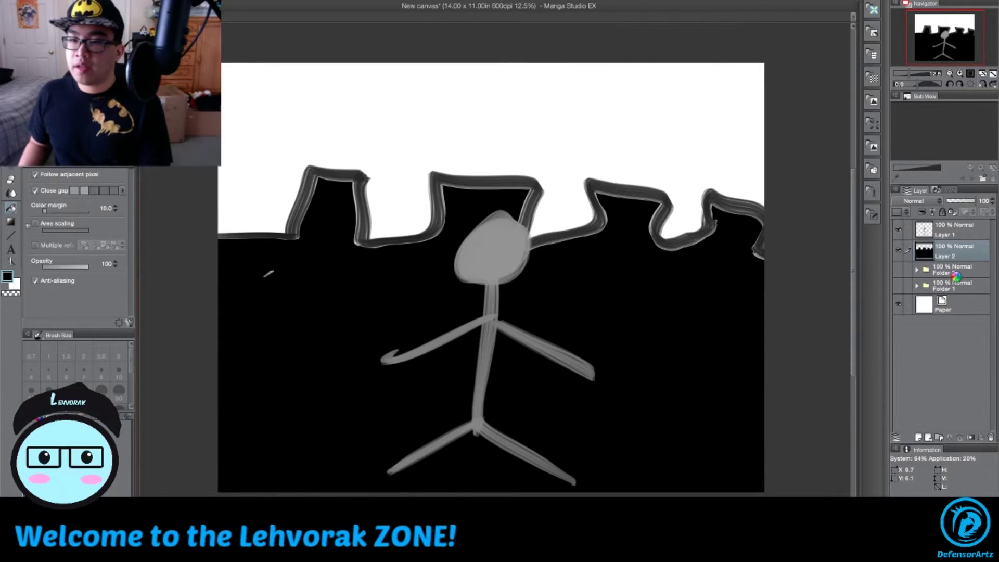
Add a new Layer 3 above Folder 2 and create a new Folder 3.
{"action": "left_click", "coordinate": [956, 271]}
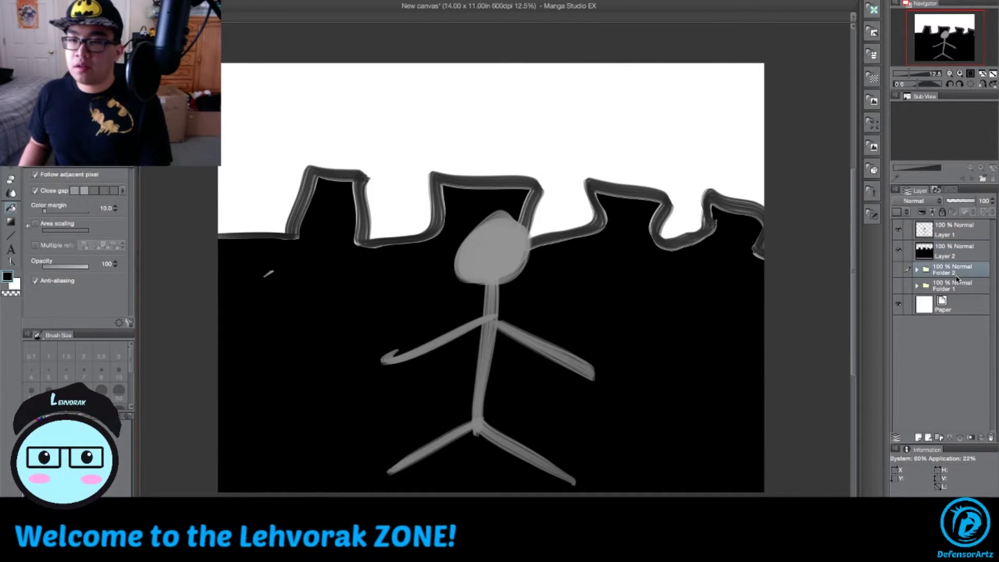
{"action": "left_click", "coordinate": [919, 438]}
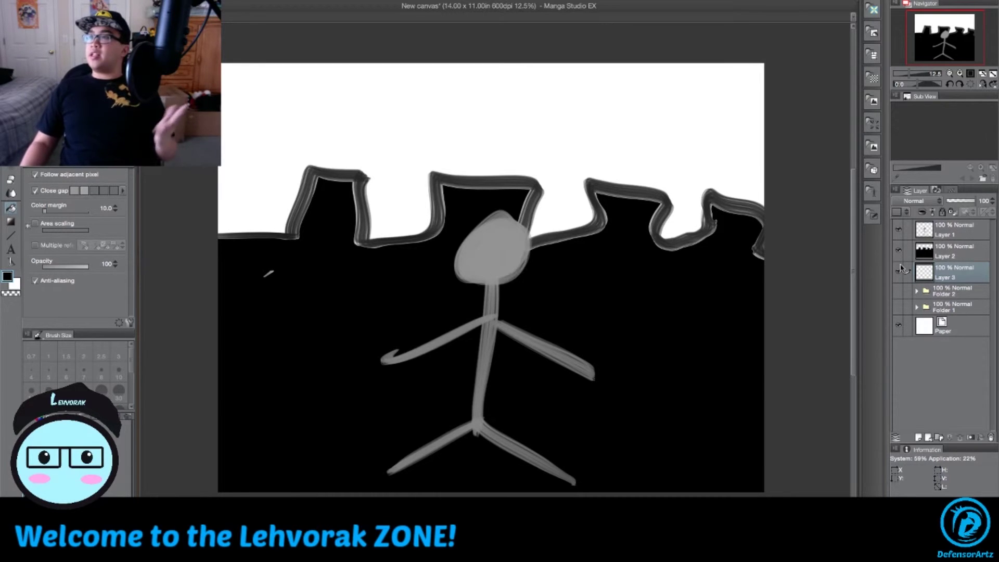
{"action": "left_click", "coordinate": [953, 229]}
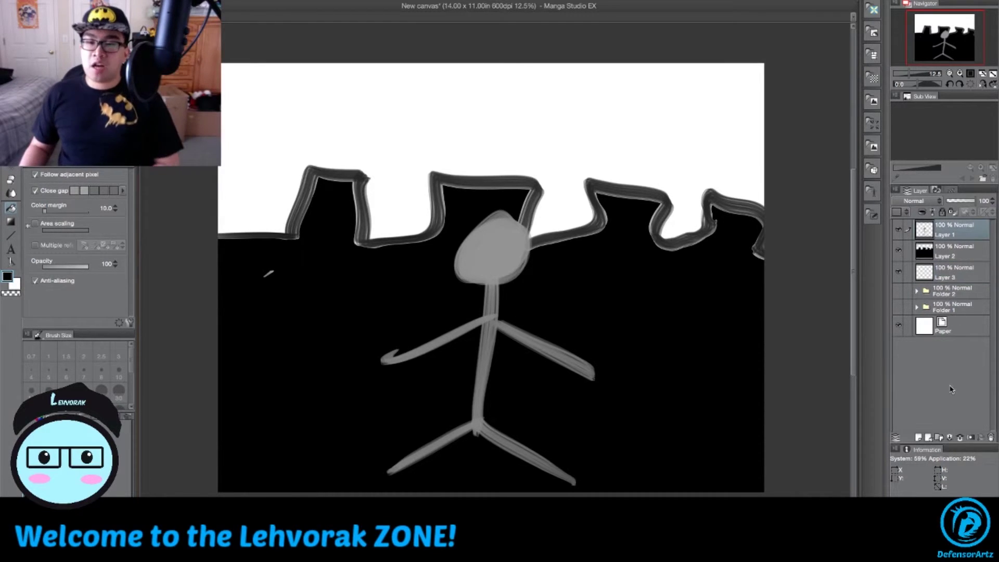
{"action": "left_click", "coordinate": [939, 437]}
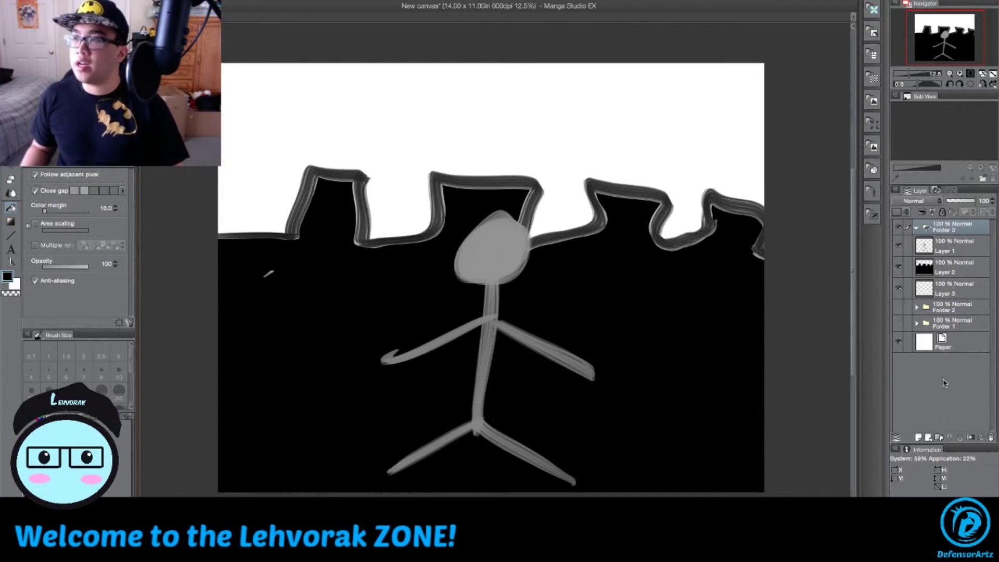
Move Layers 1, 2 and 3 into Folder 3 and collapse it.
{"action": "left_click_drag", "start_coordinate": [951, 248], "coordinate": [957, 231]}
{"action": "left_click_drag", "start_coordinate": [954, 271], "coordinate": [957, 229]}
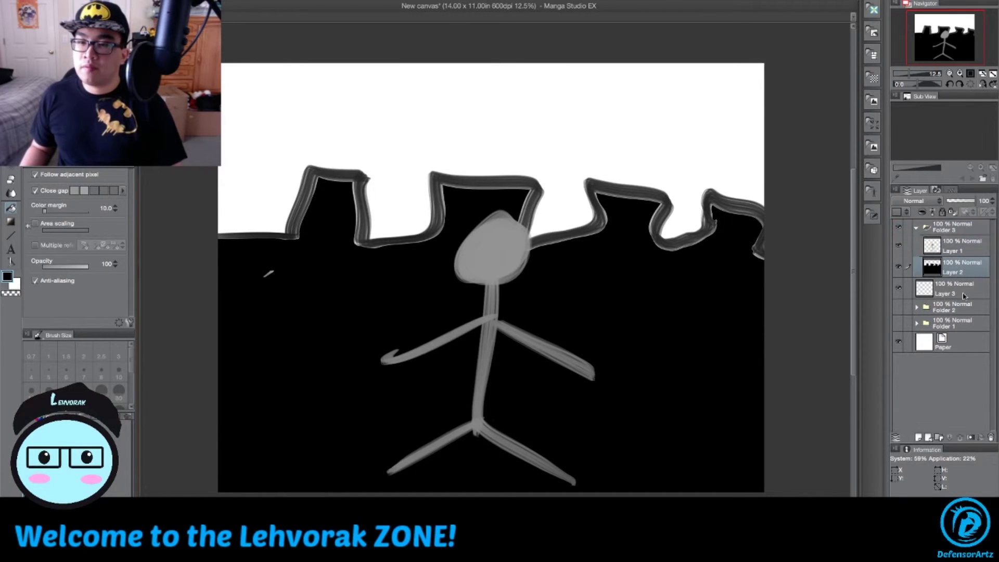
{"action": "left_click_drag", "start_coordinate": [964, 295], "coordinate": [966, 234]}
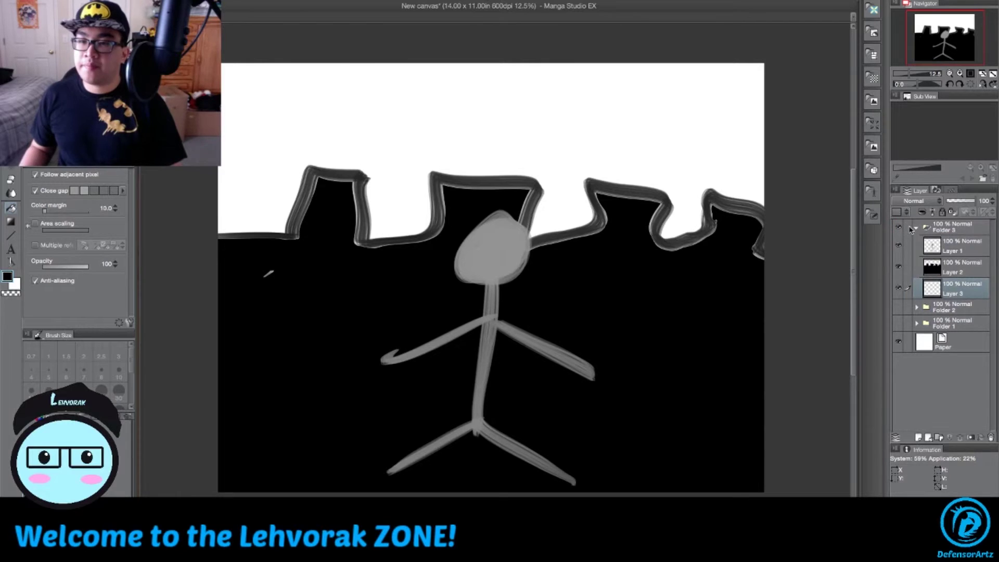
{"action": "left_click", "coordinate": [912, 229]}
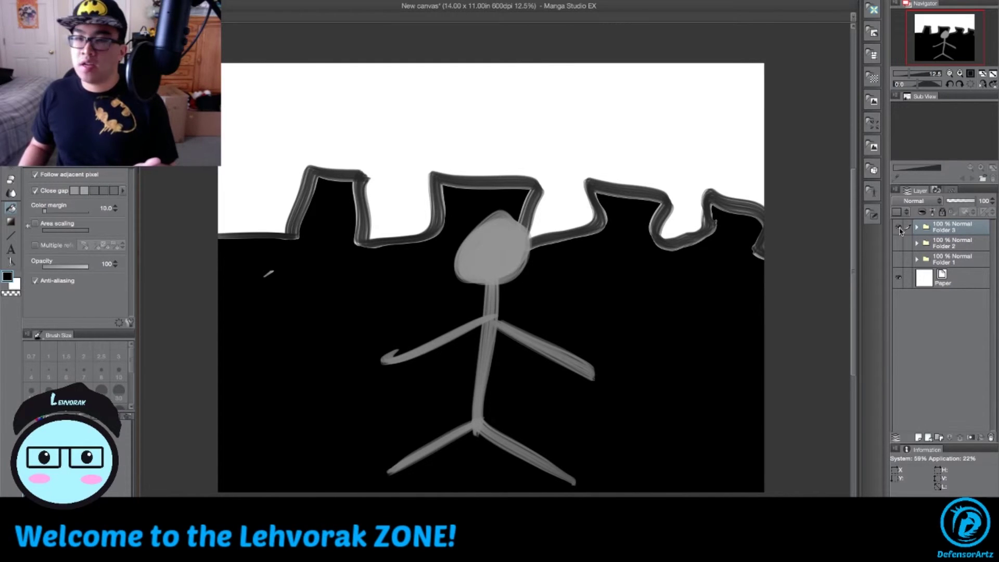
Toggle Folder 1, 2 and 3 eye icons until only Folder 2's skyline scene shows.
{"action": "left_click_drag", "start_coordinate": [901, 232], "coordinate": [900, 260]}
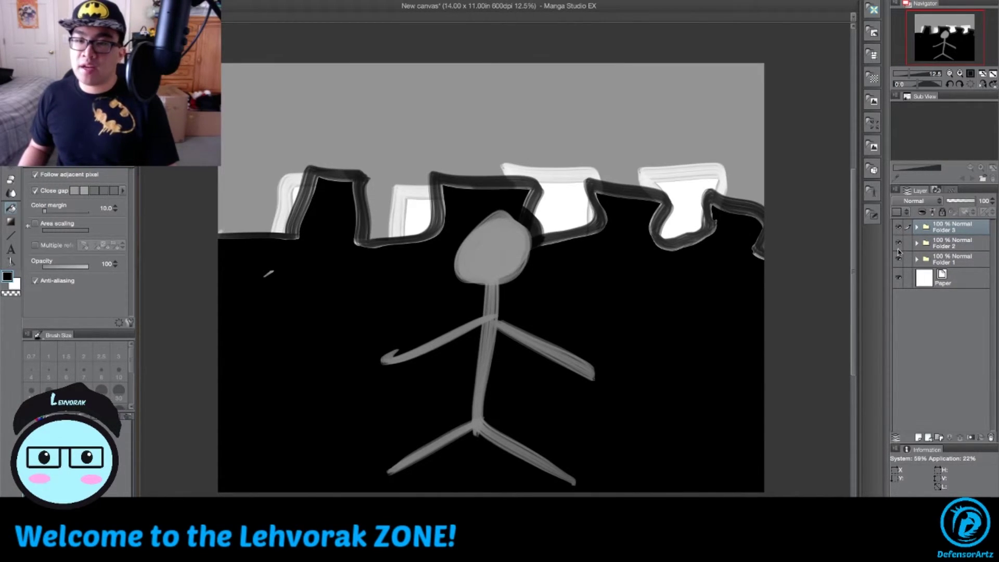
{"action": "left_click", "coordinate": [900, 245]}
{"action": "left_click", "coordinate": [900, 245]}
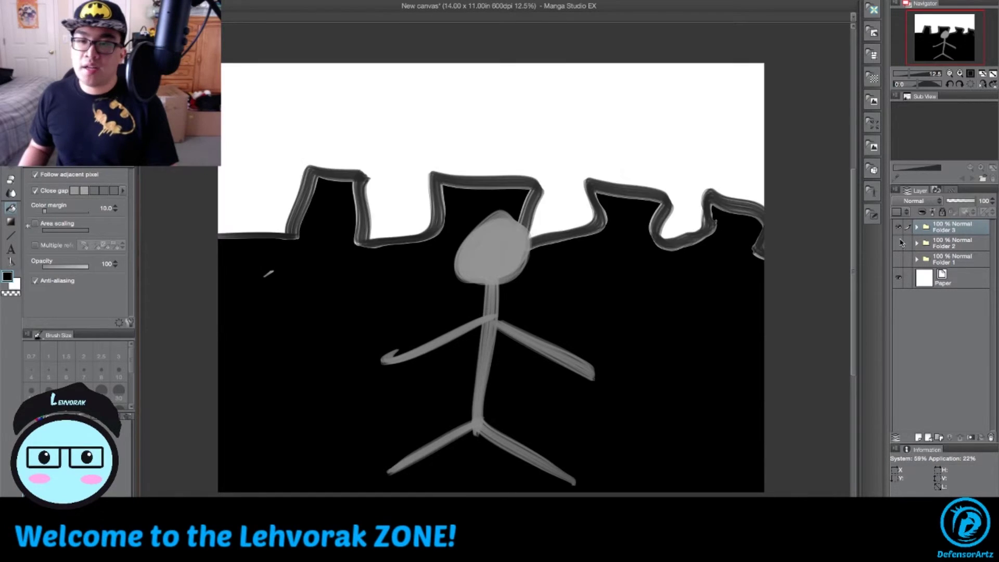
{"action": "left_click", "coordinate": [899, 229]}
{"action": "left_click", "coordinate": [901, 245]}
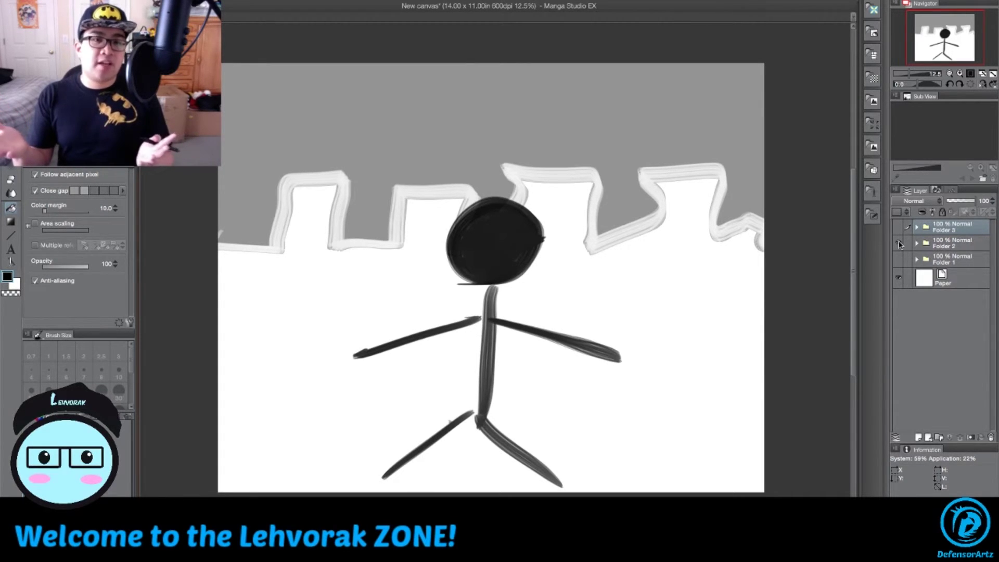
Show Folder 1's grass scene on its own, then bring back Folder 2's skyline scene.
{"action": "left_click", "coordinate": [899, 259]}
{"action": "left_click", "coordinate": [900, 243]}
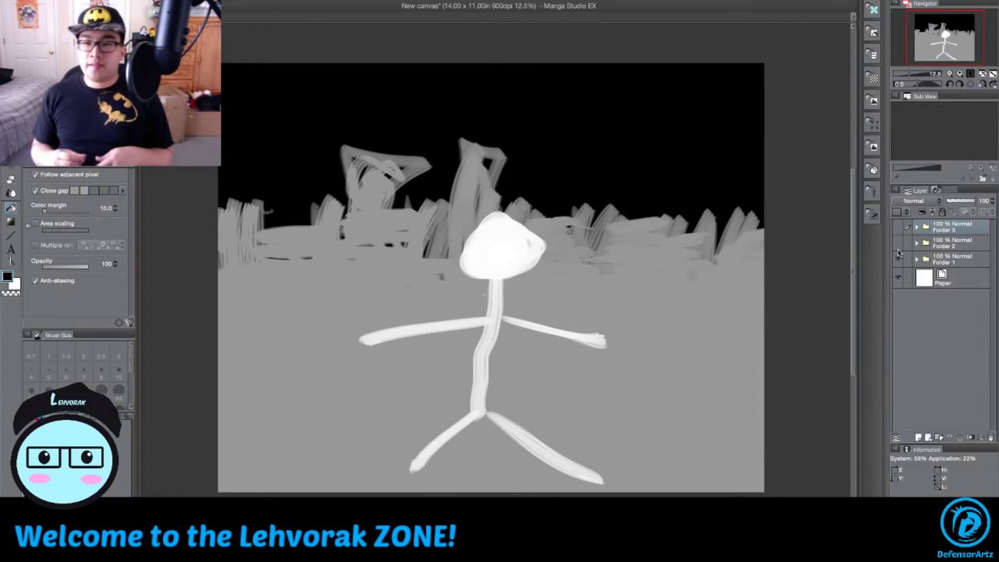
{"action": "left_click", "coordinate": [899, 243]}
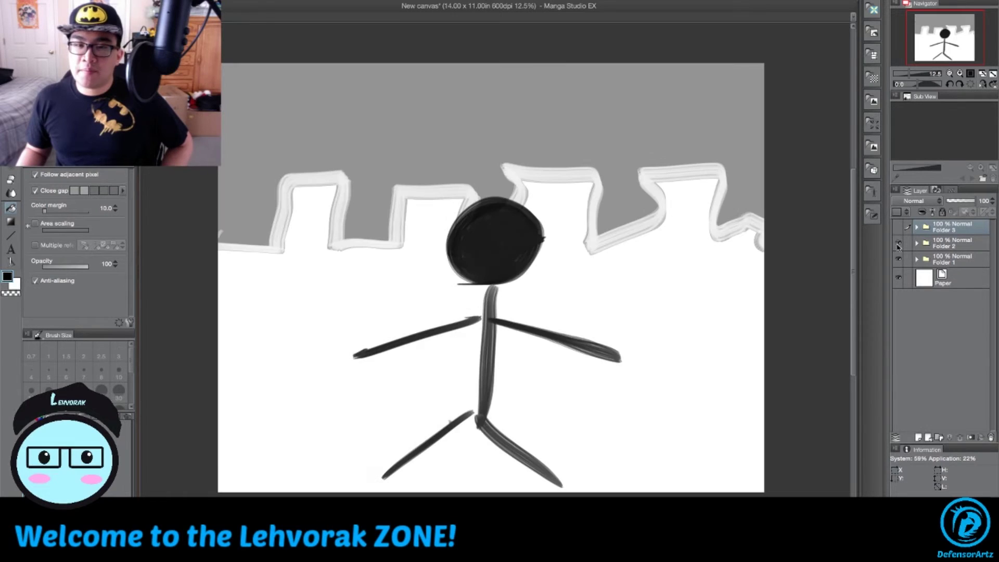
Show Folder 3's dark scene alone, hiding Folders 2 and 1.
{"action": "left_click", "coordinate": [899, 227]}
{"action": "left_click", "coordinate": [899, 243]}
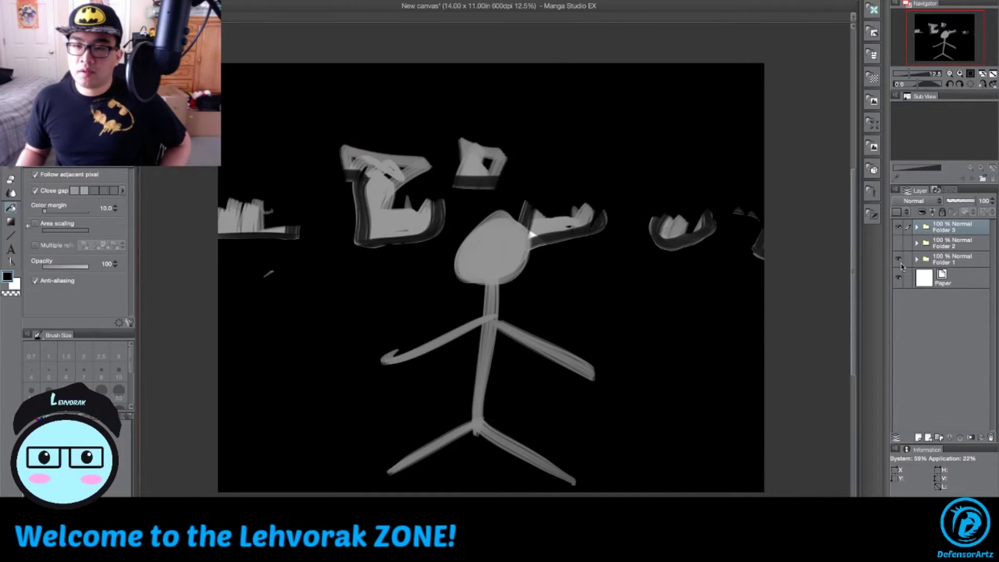
{"action": "left_click", "coordinate": [899, 259]}
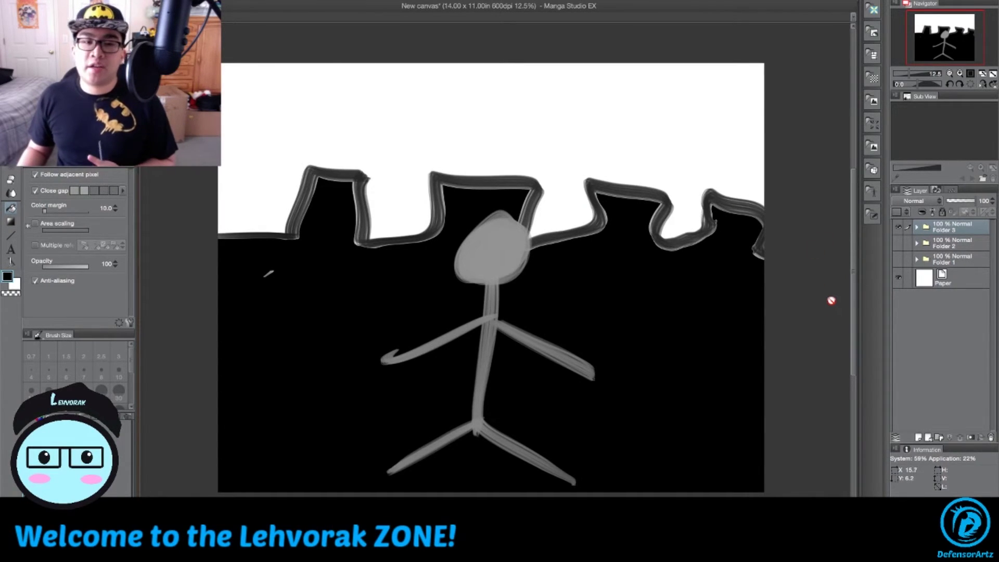